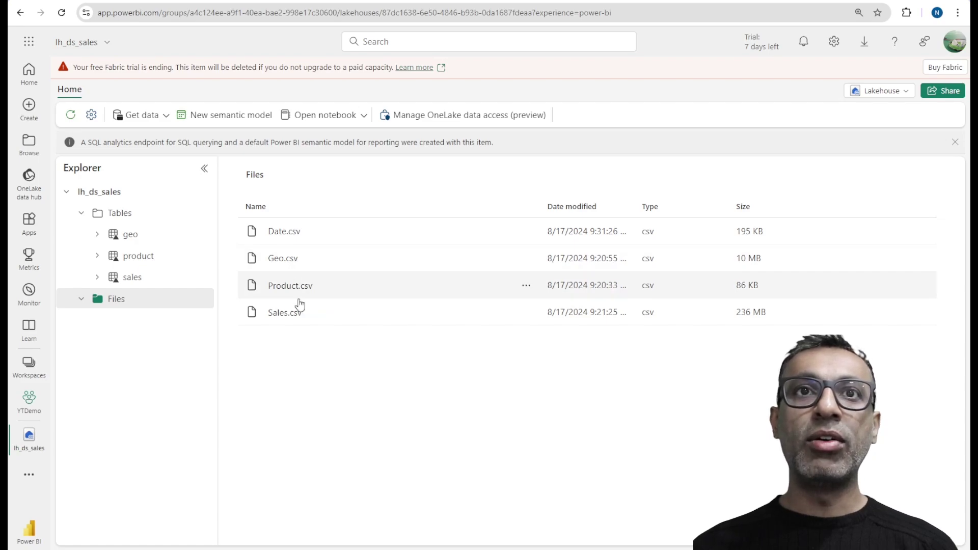
Load Date.csv into a new lakehouse table named date via Load to Tables.
{"action": "left_click", "coordinate": [527, 231]}
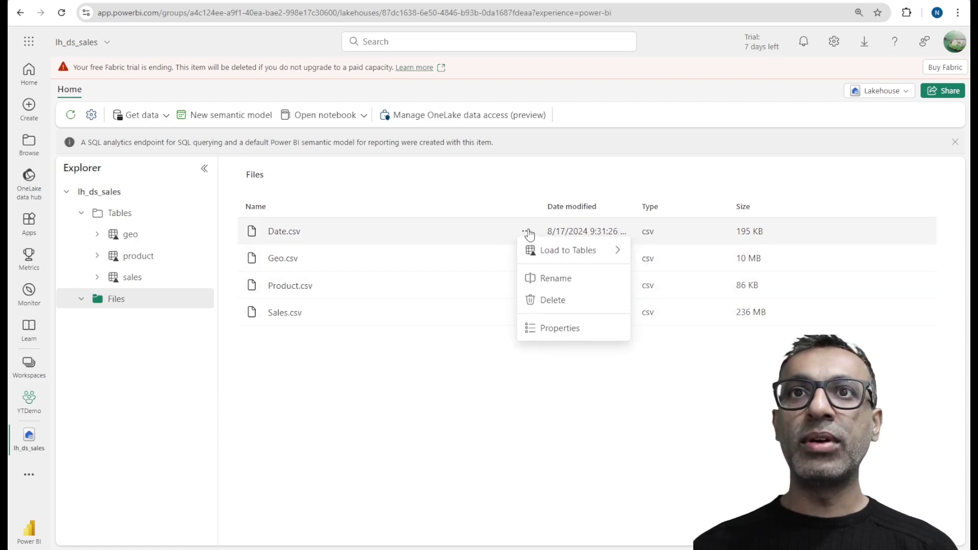
{"action": "mouse_move", "coordinate": [592, 251]}
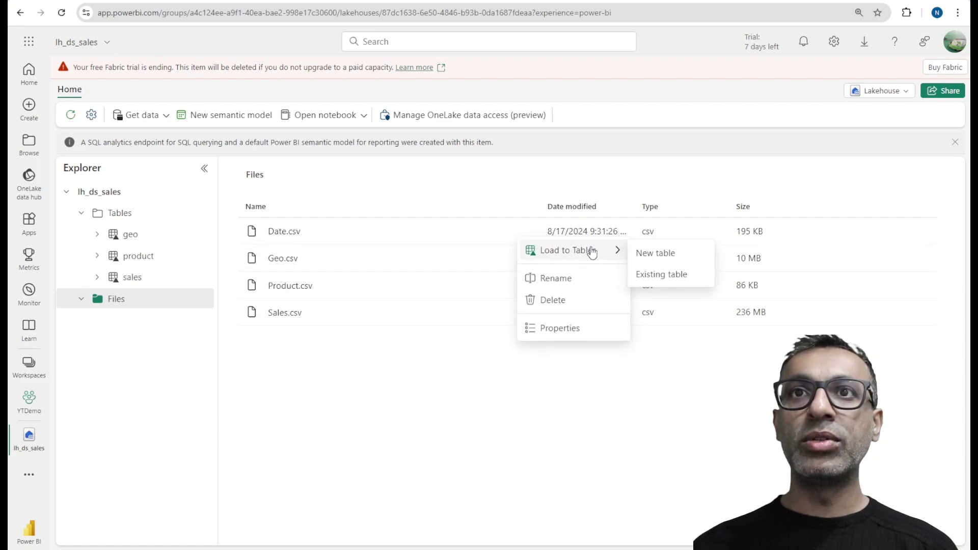
{"action": "left_click", "coordinate": [655, 254]}
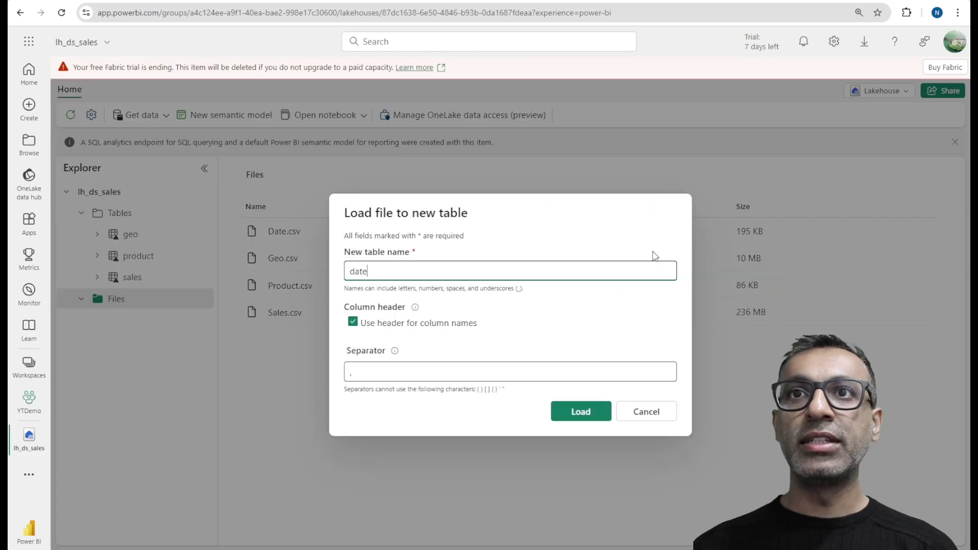
{"action": "left_click", "coordinate": [574, 415]}
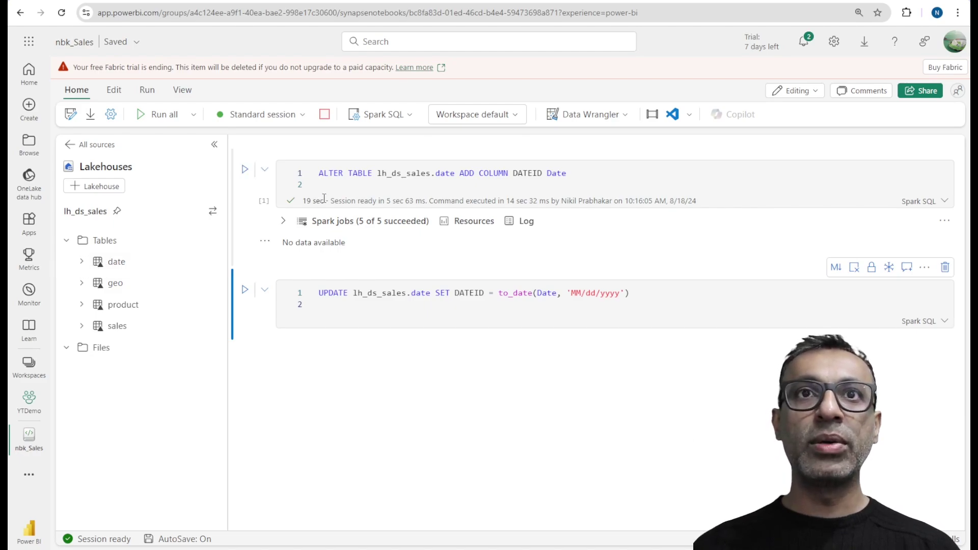
Show the date table's columns and run the SELECT query previewing the populated DATEID.
{"action": "left_click", "coordinate": [82, 262]}
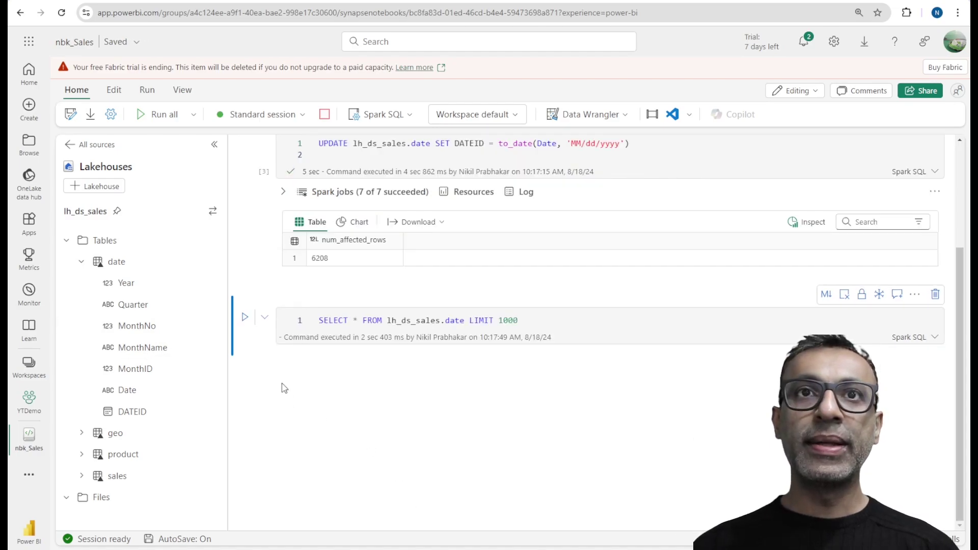
{"action": "left_click", "coordinate": [245, 318]}
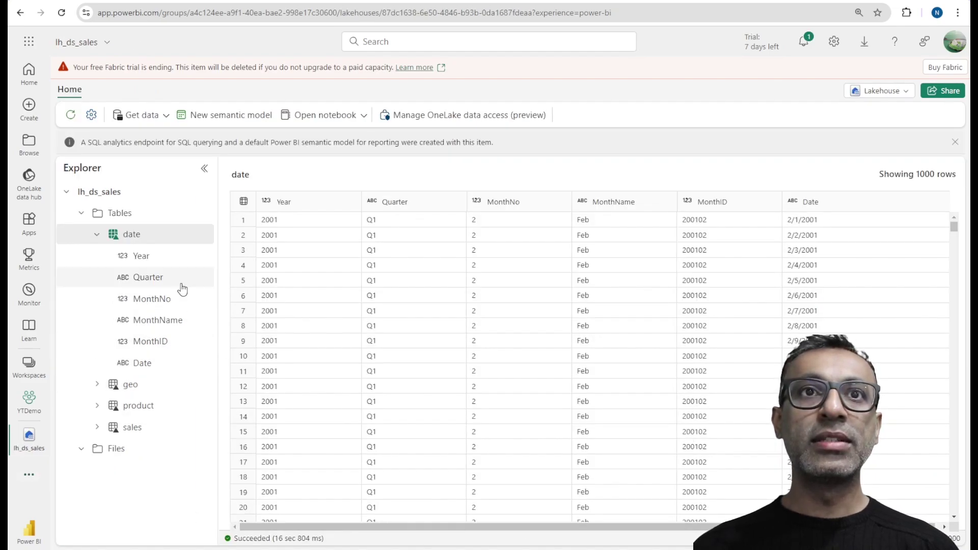
Refresh the date table and check its converted DATEID values on the SQL analytics endpoint.
{"action": "left_click", "coordinate": [202, 237]}
{"action": "left_click", "coordinate": [206, 374]}
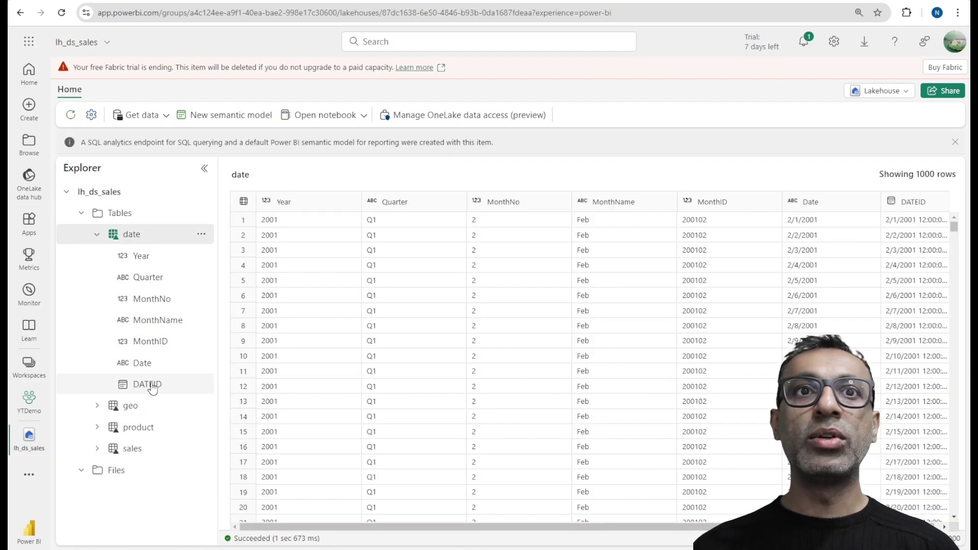
{"action": "left_click", "coordinate": [906, 93]}
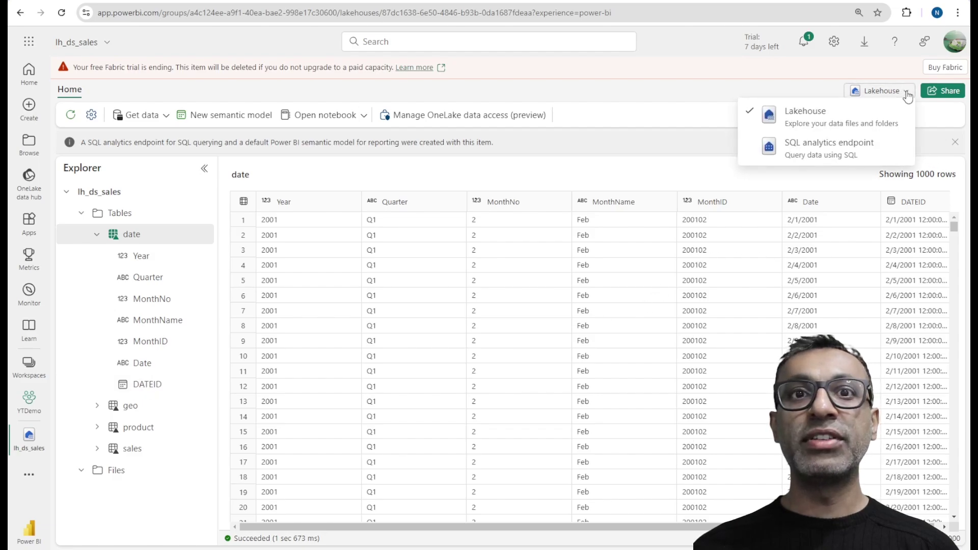
{"action": "left_click", "coordinate": [867, 156]}
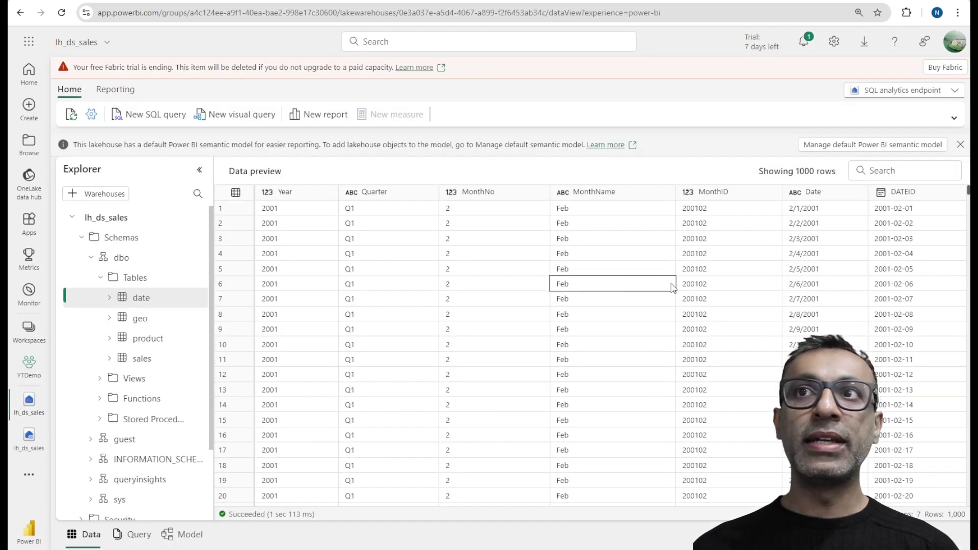
{"action": "left_click", "coordinate": [903, 220]}
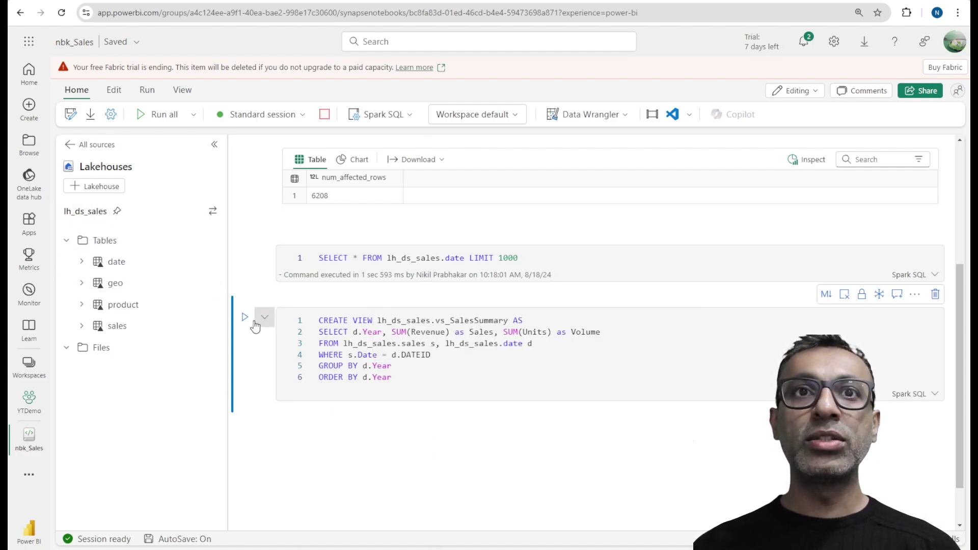
Run the CREATE VIEW cell to create vs_SalesSummary and scroll to its results.
{"action": "left_click", "coordinate": [244, 317]}
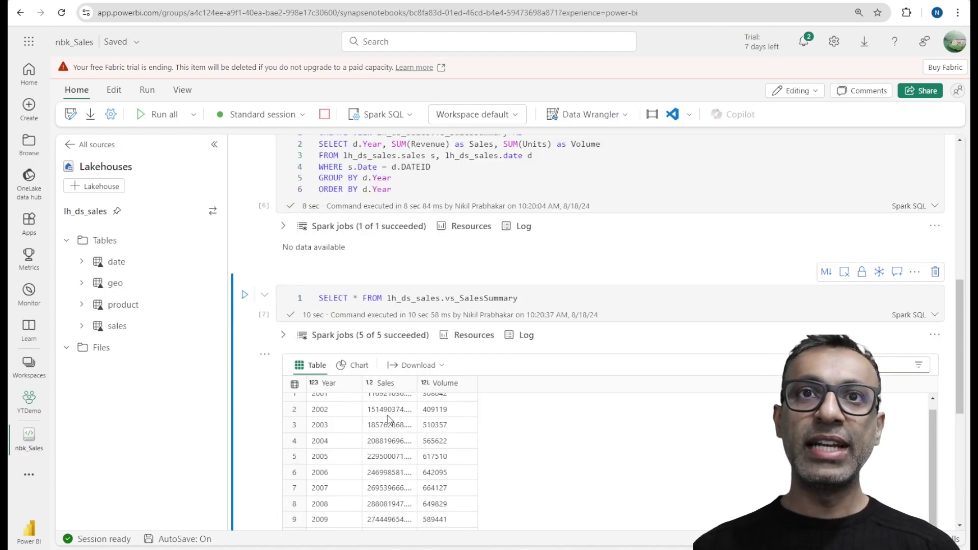
{"action": "scroll", "coordinate": [360, 365], "scroll_direction": "down", "scroll_amount": 1}
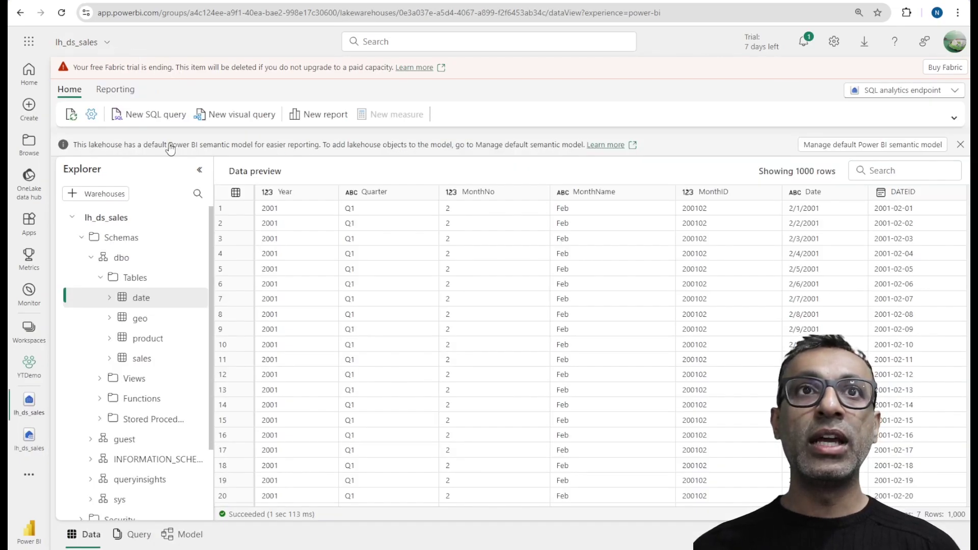
Expand and refresh the dbo Views list in the endpoint Explorer.
{"action": "left_click", "coordinate": [100, 277]}
{"action": "left_click", "coordinate": [105, 301]}
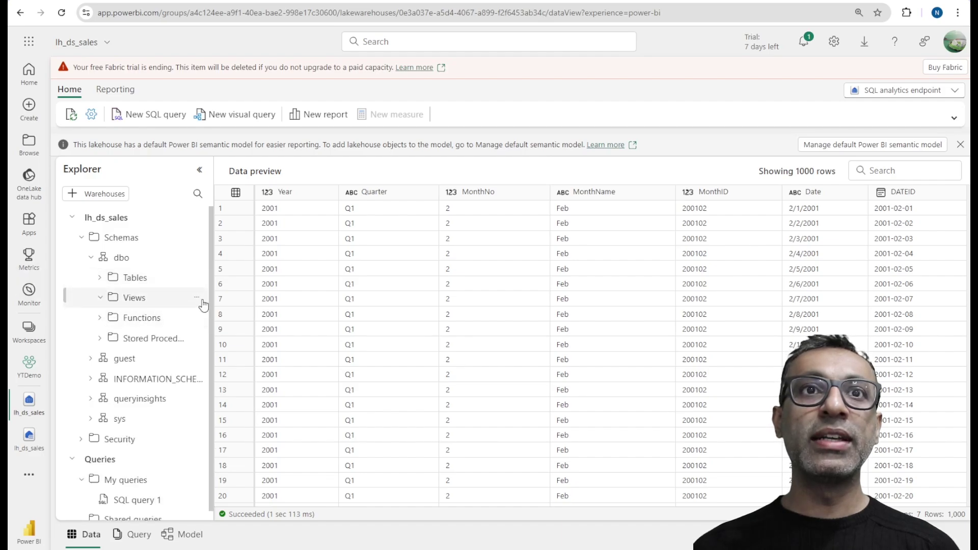
{"action": "left_click", "coordinate": [197, 298]}
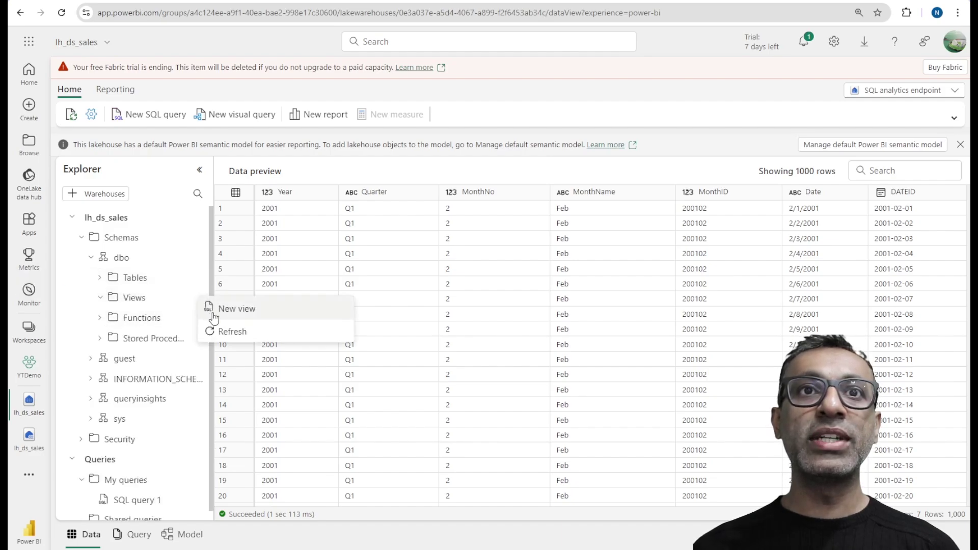
{"action": "left_click", "coordinate": [230, 329]}
{"action": "left_click", "coordinate": [101, 378]}
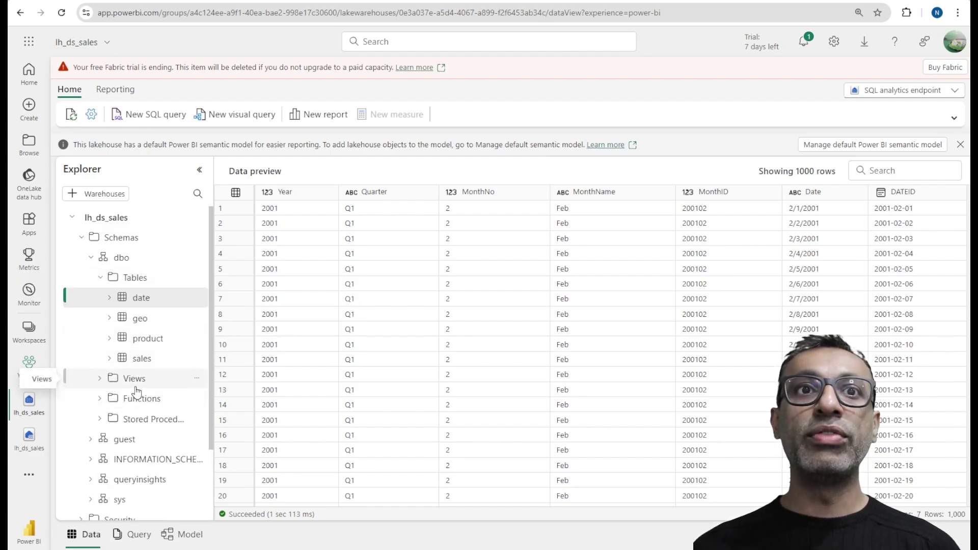
Return to the Lakehouse view and collapse the date table's columns.
{"action": "left_click", "coordinate": [905, 93]}
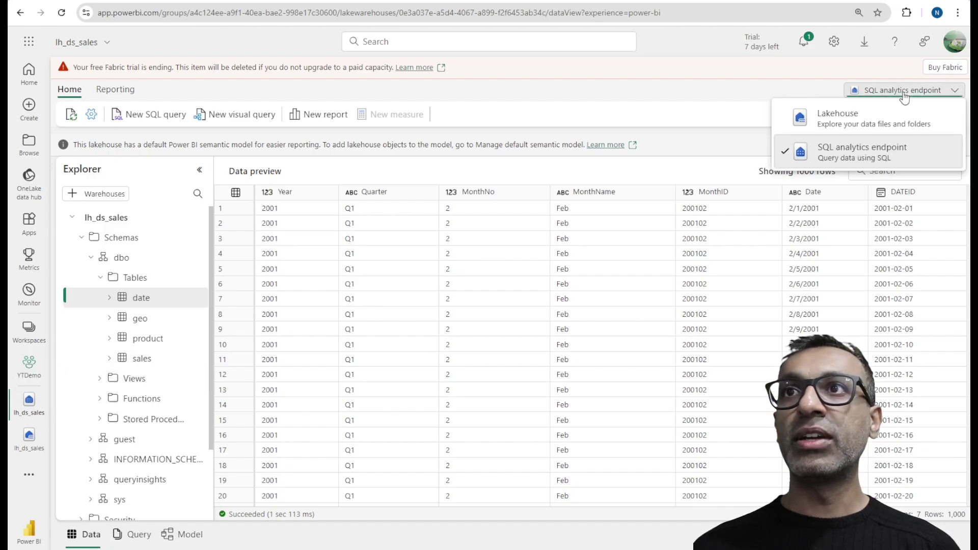
{"action": "left_click", "coordinate": [879, 121]}
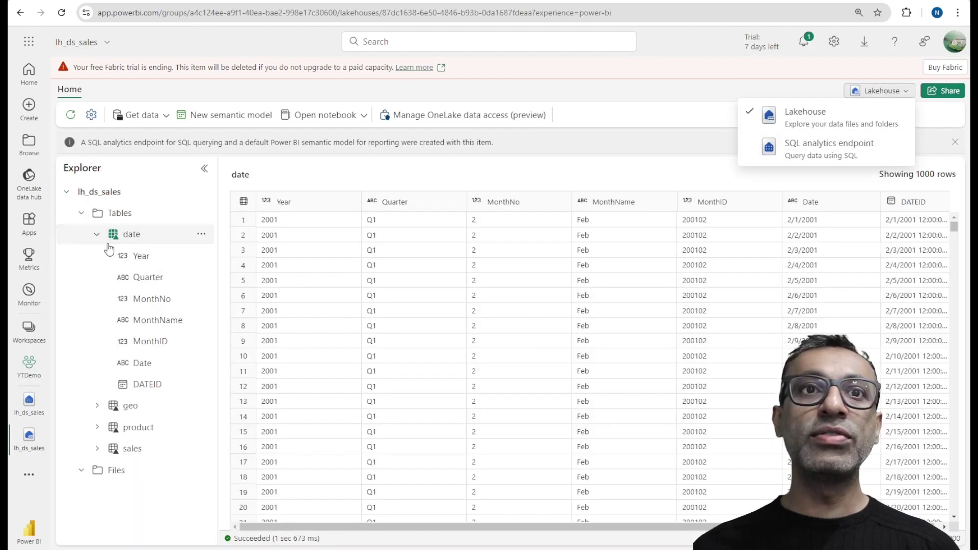
{"action": "left_click", "coordinate": [97, 234]}
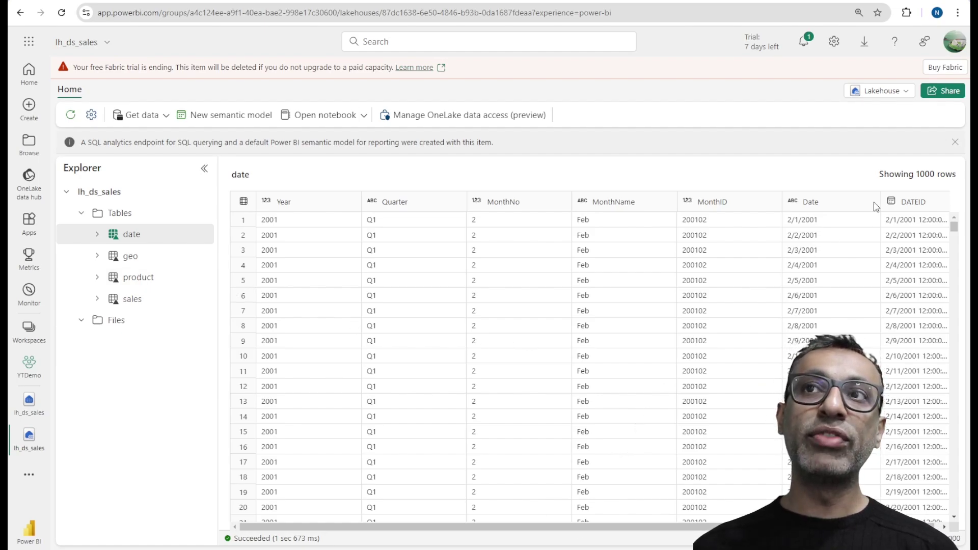
On the SQL analytics endpoint, run SQL query 1 to create vw_SalesByYear and list it under Views.
{"action": "left_click", "coordinate": [881, 91]}
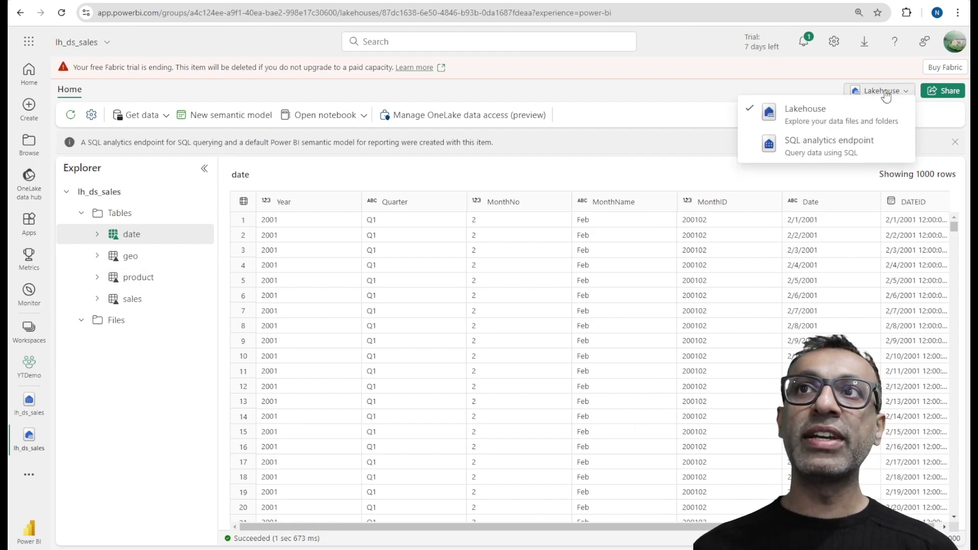
{"action": "left_click", "coordinate": [865, 155]}
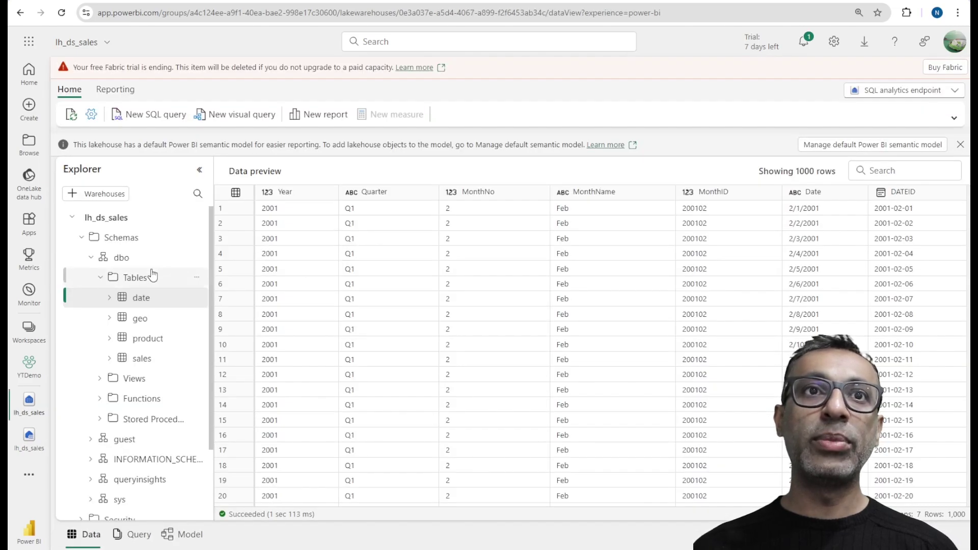
{"action": "left_click", "coordinate": [100, 277]}
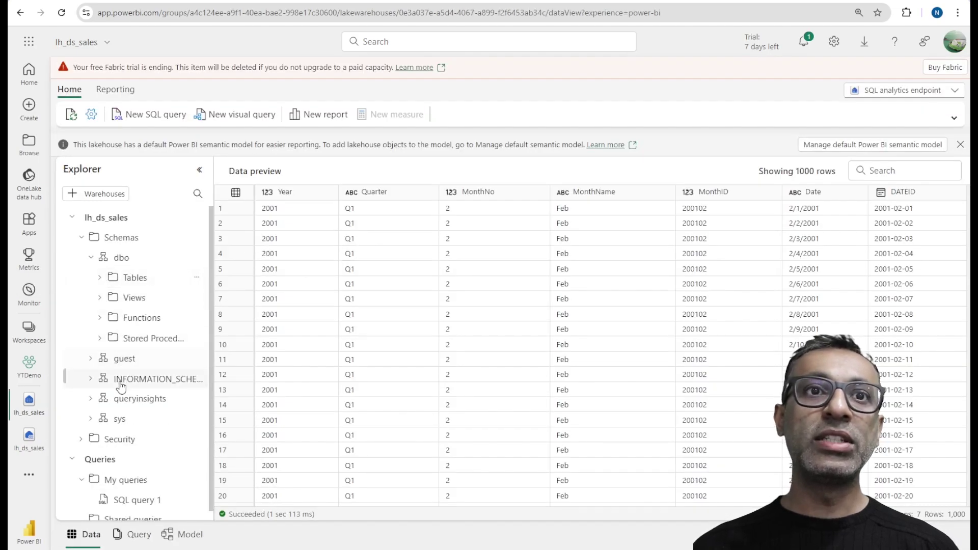
{"action": "left_click", "coordinate": [136, 500]}
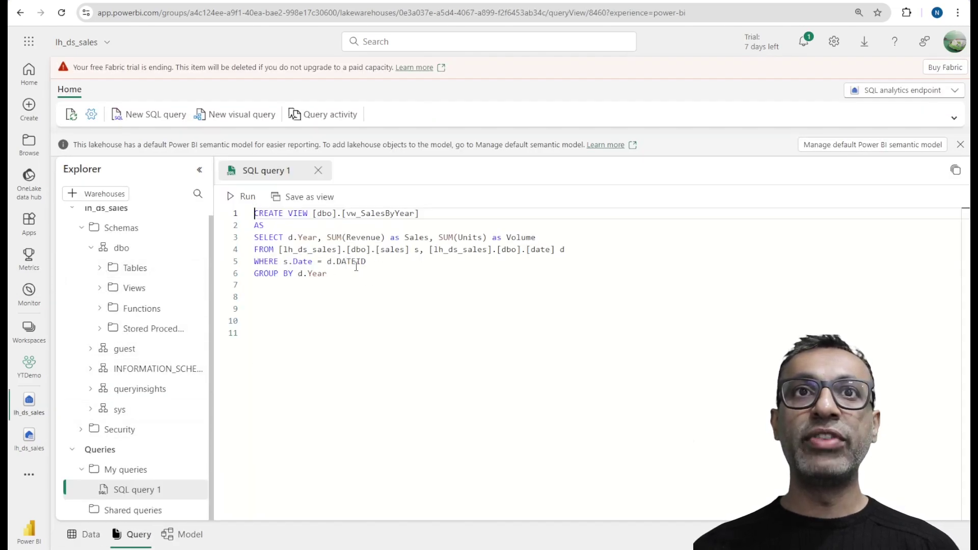
{"action": "left_click", "coordinate": [242, 196]}
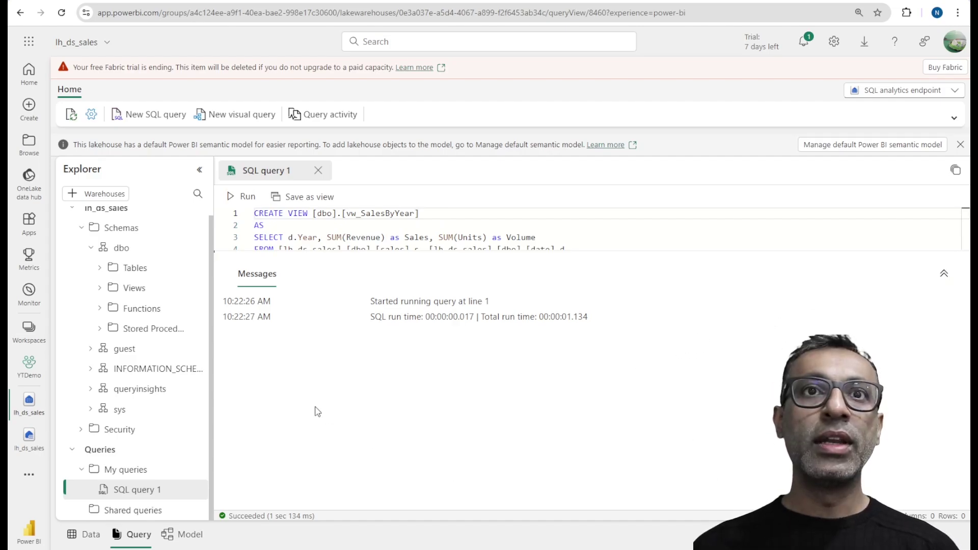
{"action": "left_click", "coordinate": [99, 289]}
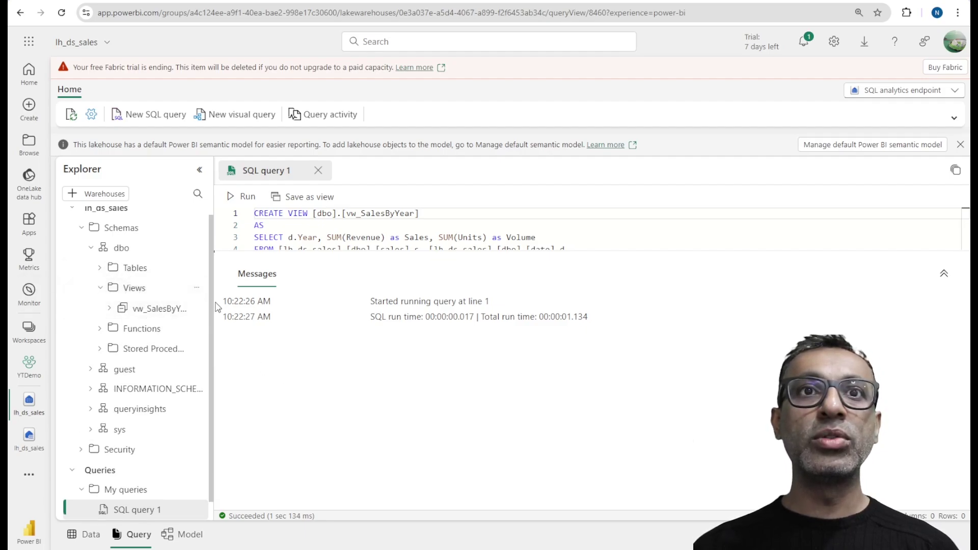
{"action": "left_click_drag", "start_coordinate": [264, 301], "coordinate": [247, 302]}
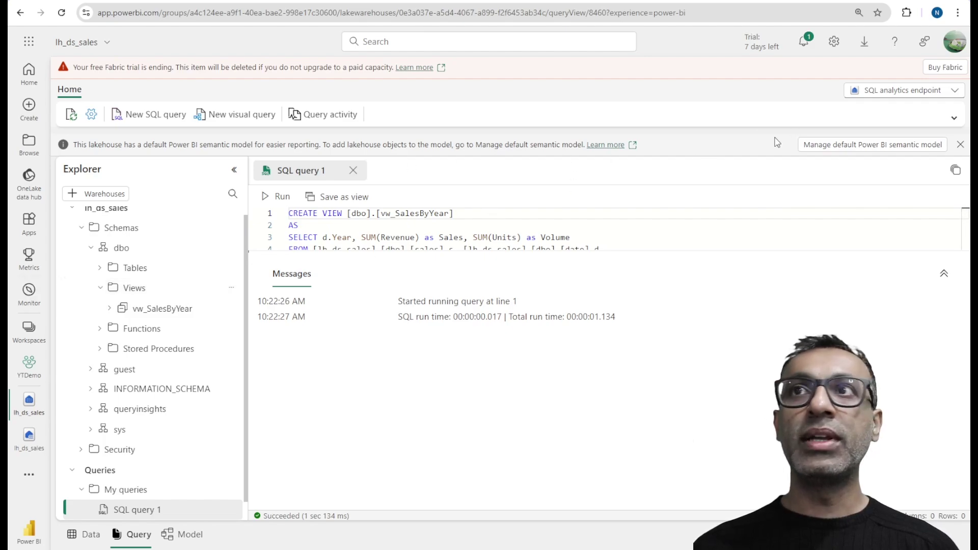
Start a new semantic model from the Lakehouse view and browse the dbo Tables and Views folders.
{"action": "left_click", "coordinate": [898, 95]}
{"action": "left_click", "coordinate": [891, 120]}
{"action": "left_click", "coordinate": [240, 122]}
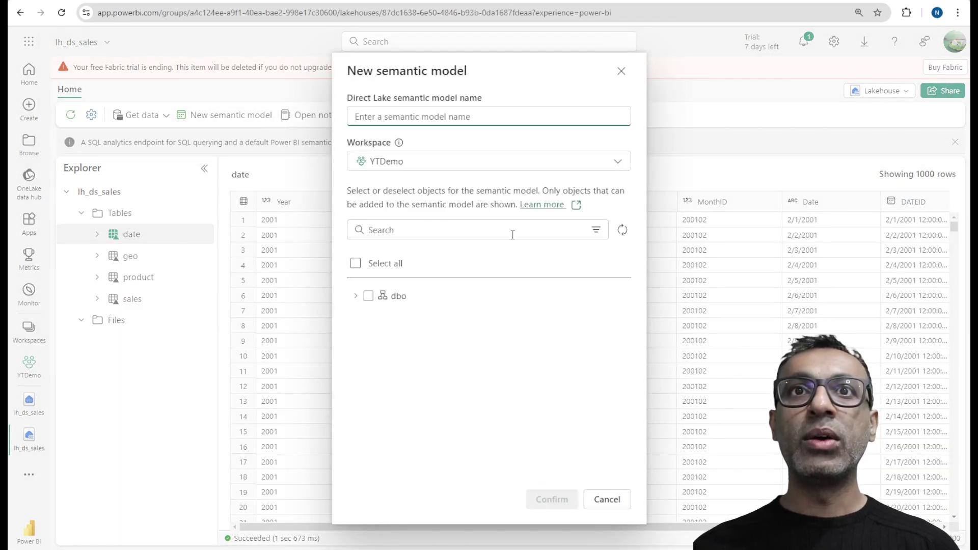
{"action": "left_click", "coordinate": [356, 297]}
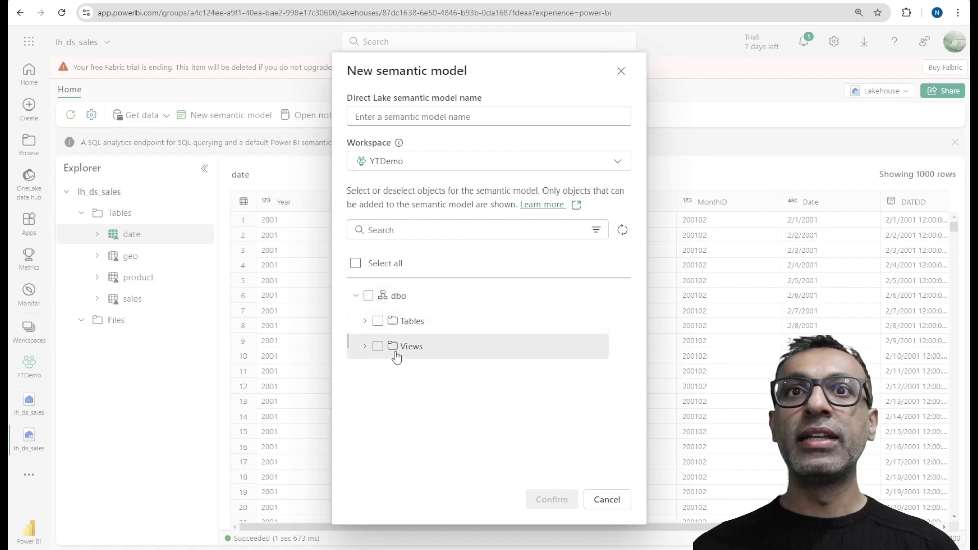
{"action": "left_click", "coordinate": [365, 346]}
{"action": "left_click", "coordinate": [365, 321]}
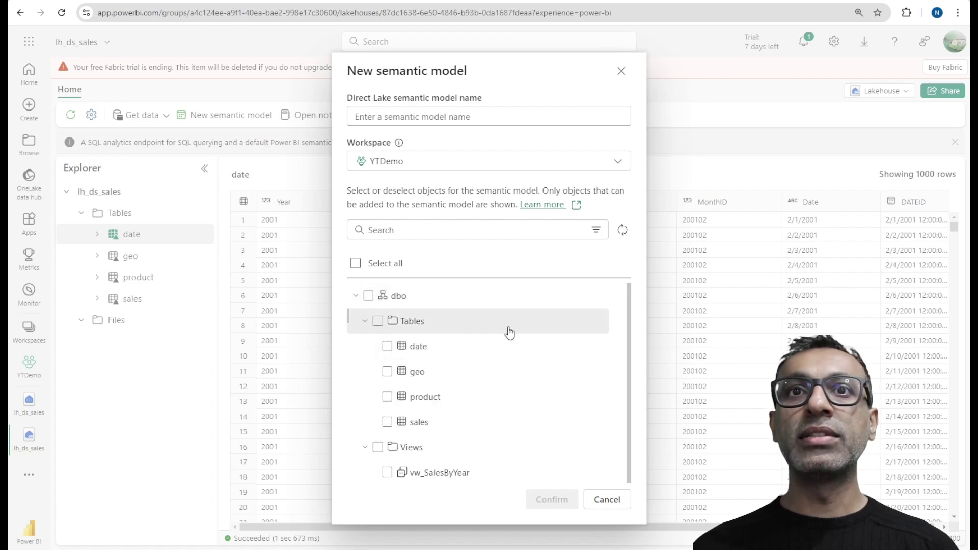
{"action": "left_click", "coordinate": [365, 319]}
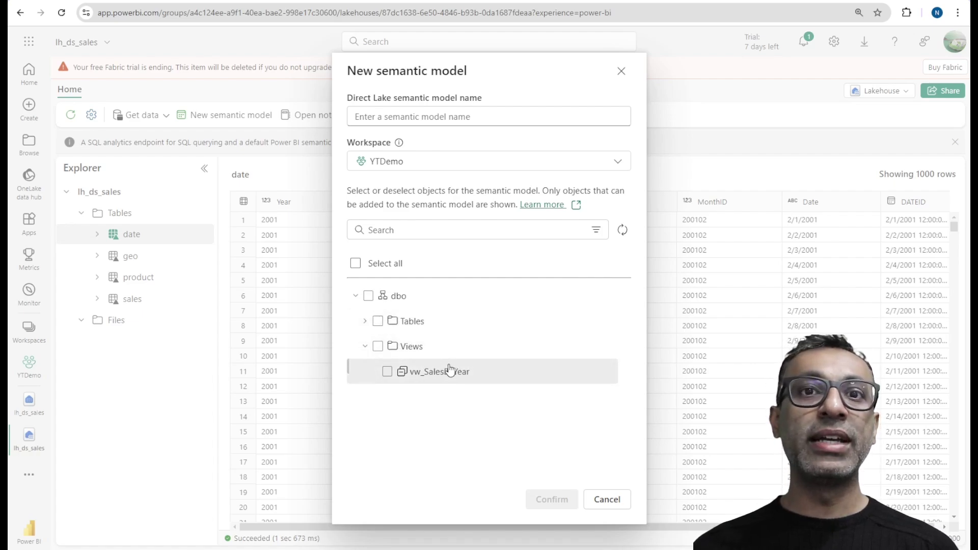
Try the views-only object filter, clear it, and expand the Tables folder.
{"action": "left_click", "coordinate": [596, 235]}
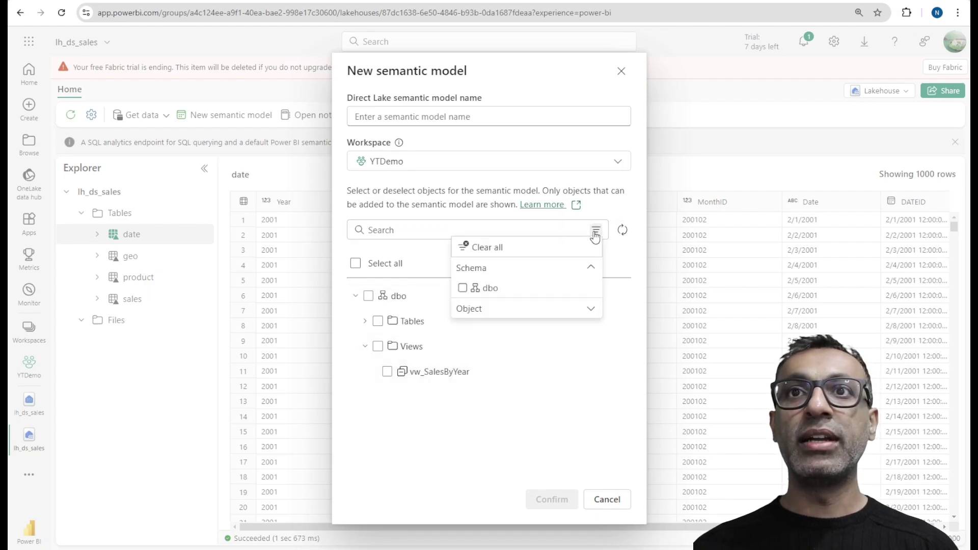
{"action": "left_click", "coordinate": [590, 310]}
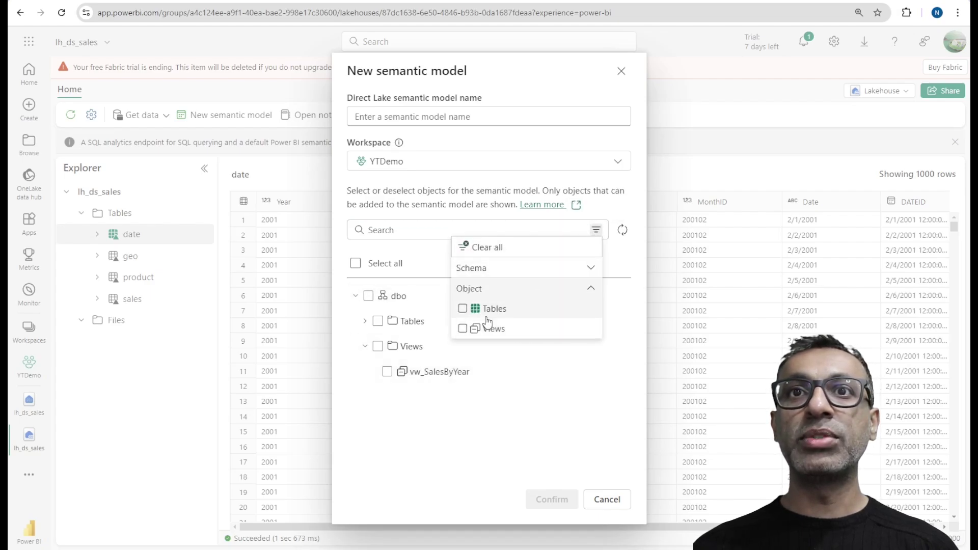
{"action": "left_click", "coordinate": [462, 329]}
{"action": "left_click", "coordinate": [463, 329]}
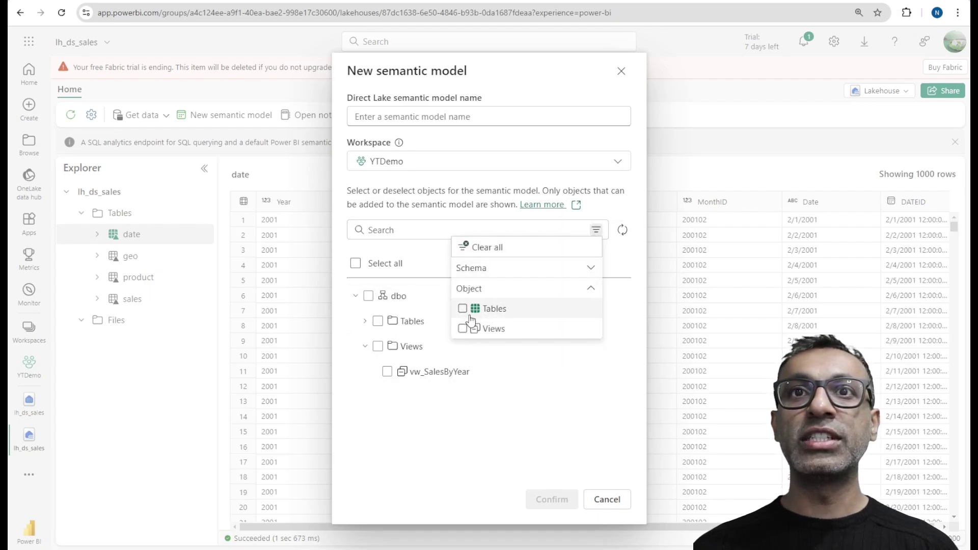
{"action": "left_click", "coordinate": [633, 265]}
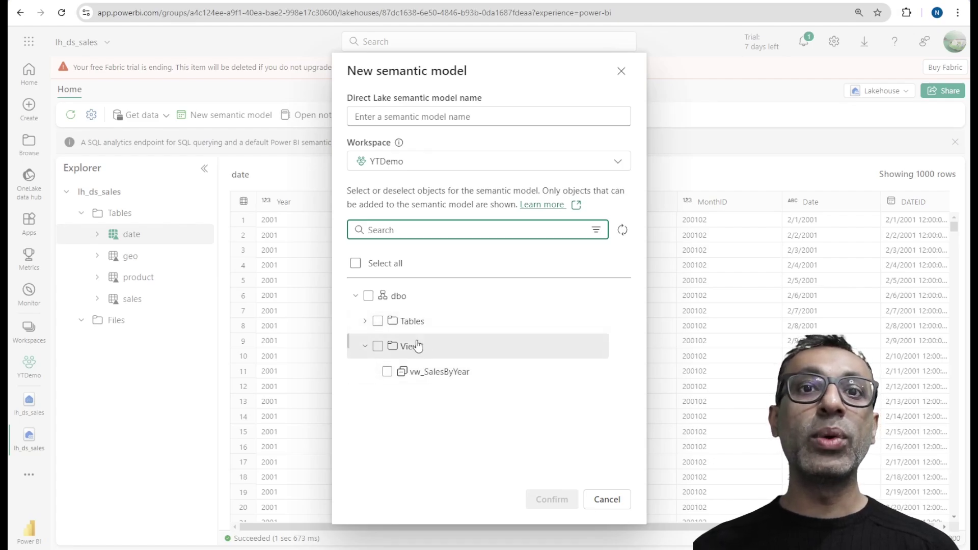
{"action": "left_click", "coordinate": [364, 321]}
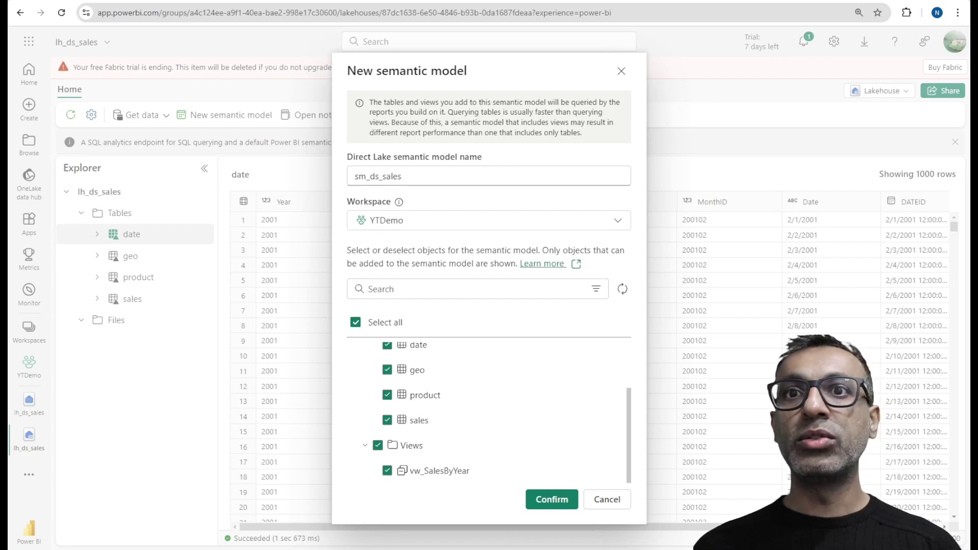
Confirm the sm_ds_sales semantic model and inspect the date table's DATEID column.
{"action": "left_click", "coordinate": [541, 498]}
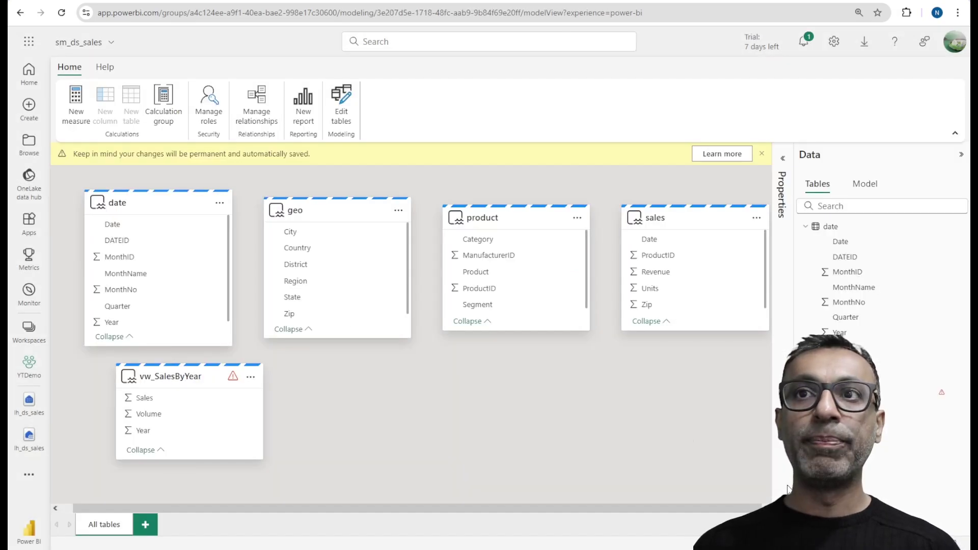
{"action": "left_click", "coordinate": [847, 262]}
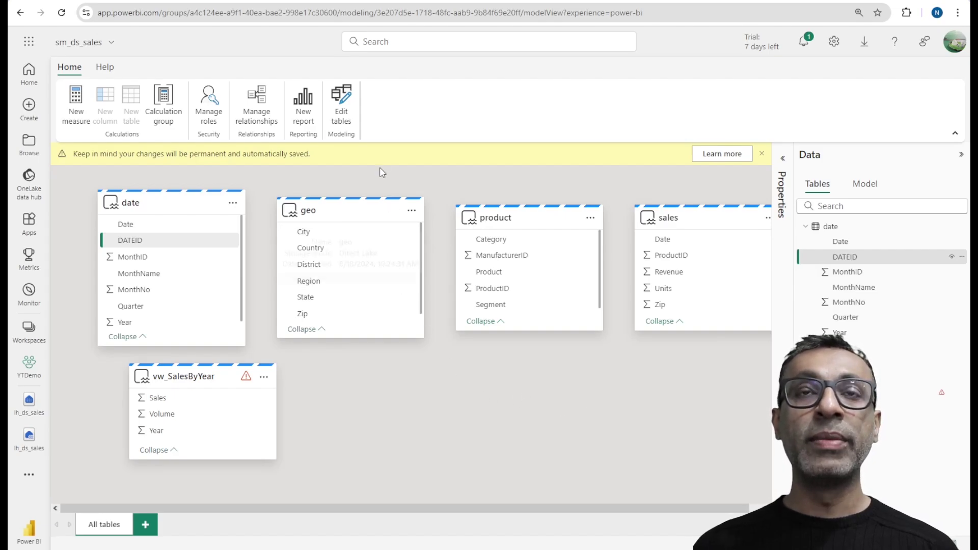
{"action": "left_click", "coordinate": [345, 118]}
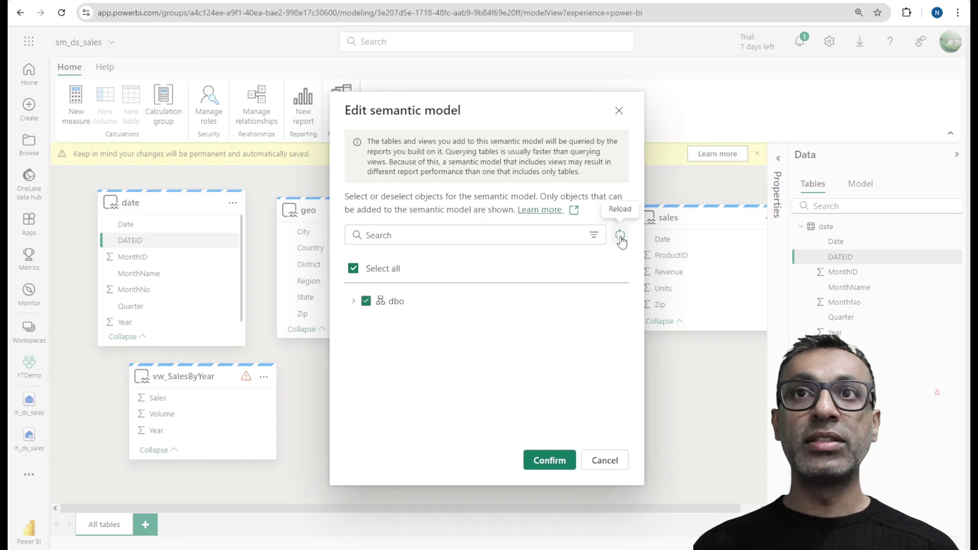
{"action": "left_click", "coordinate": [604, 463]}
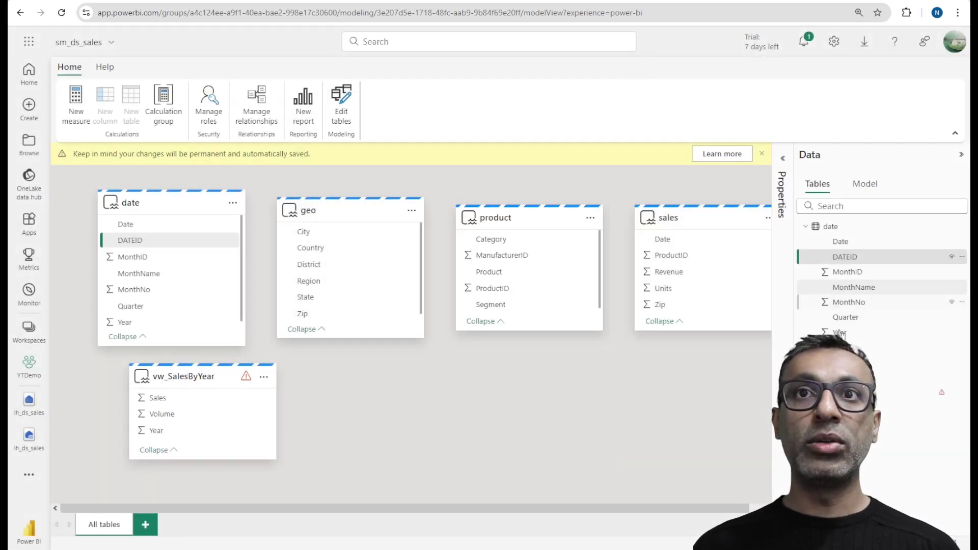